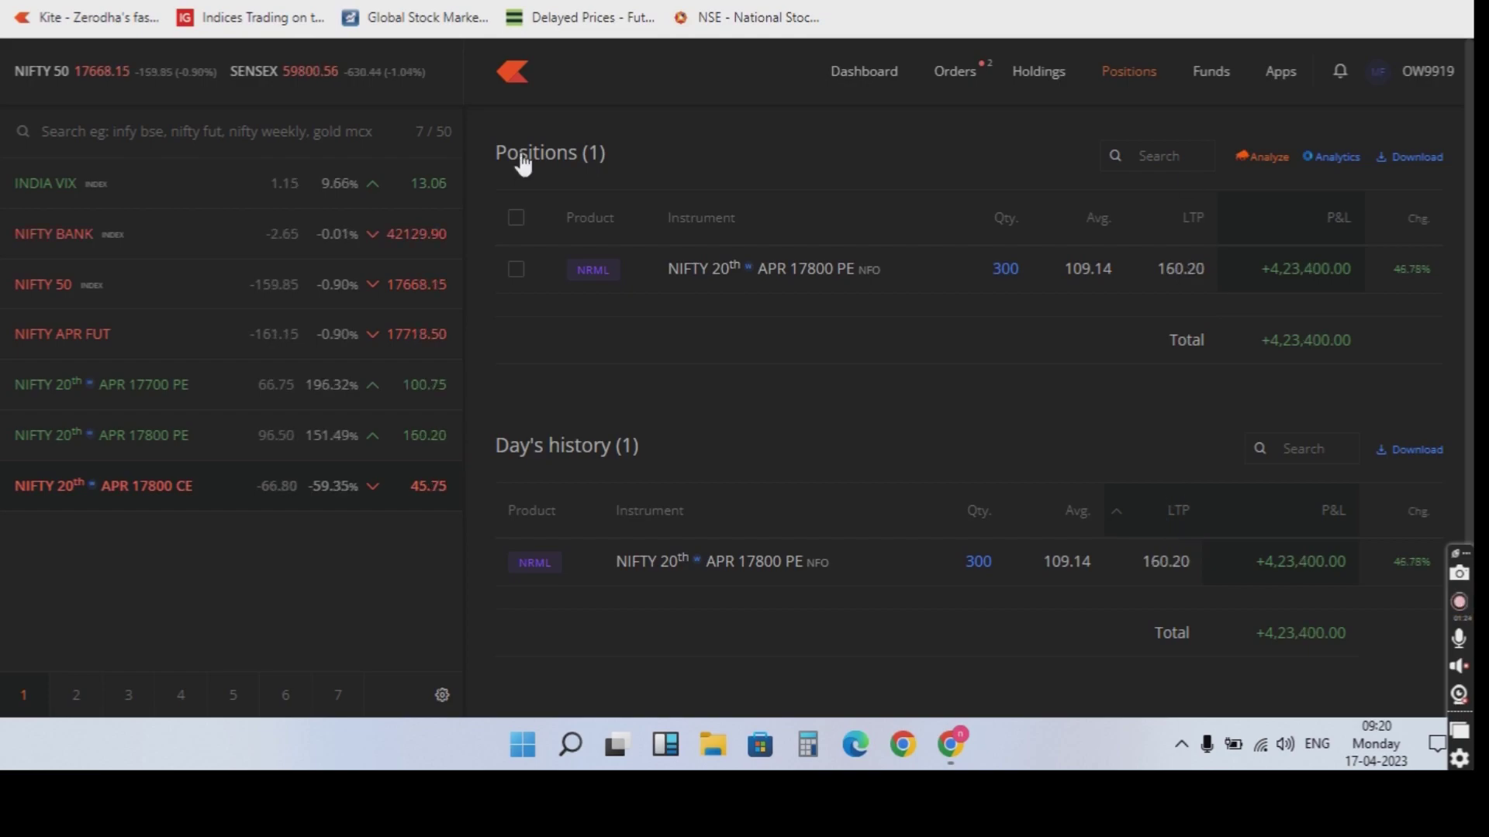
pyautogui.scroll(-2, 1229, 375)
pyautogui.scroll(1, 1230, 362)
pyautogui.scroll(1, 1229, 349)
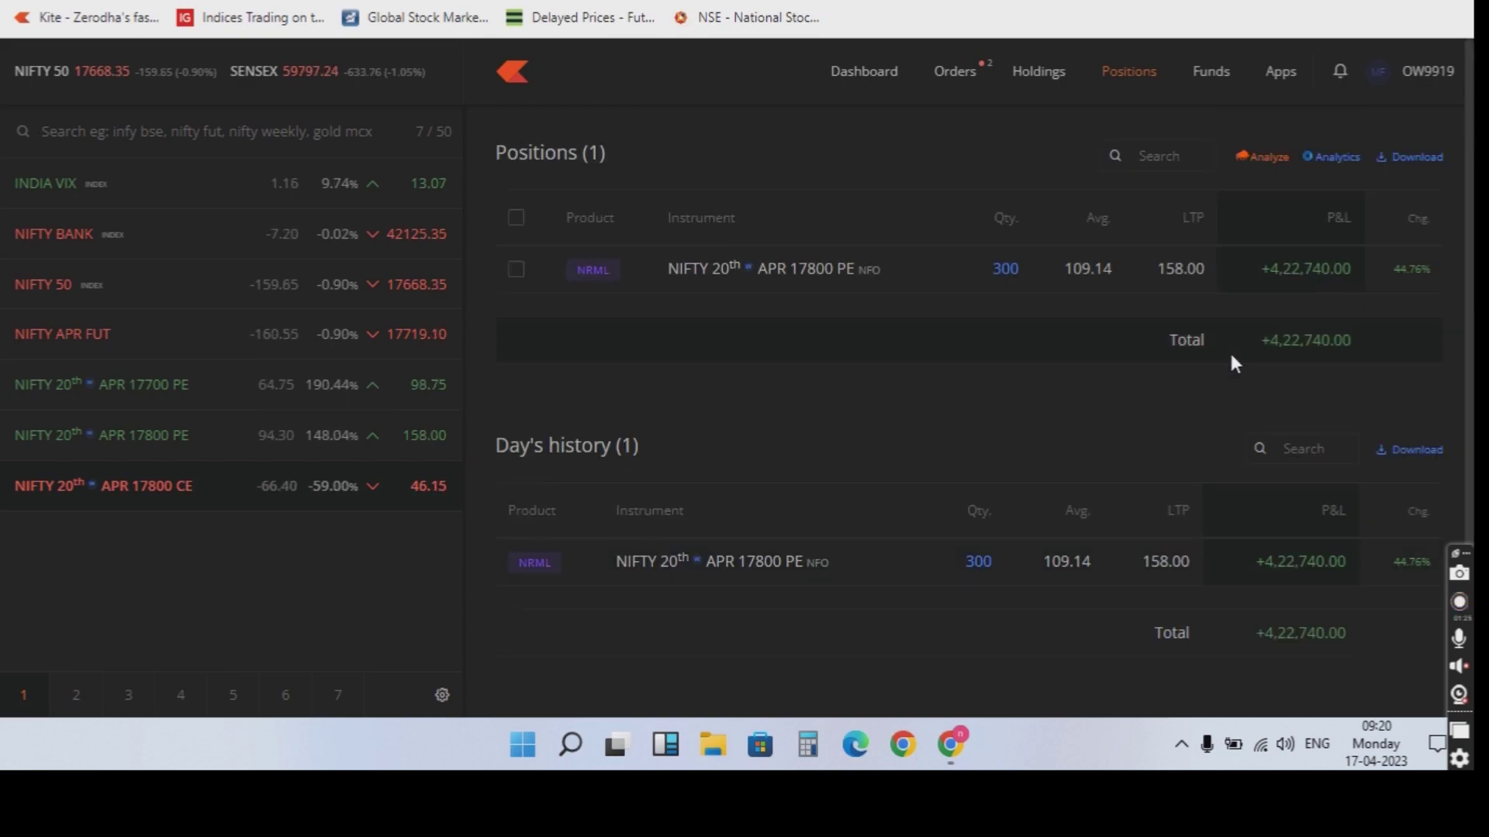